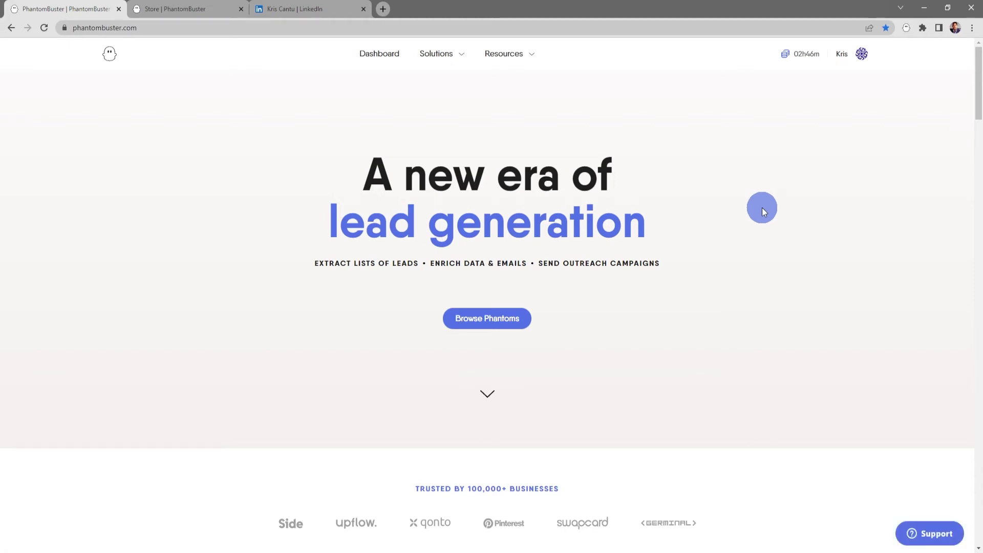
Go from the PhantomBuster home page to the Phantom store via Browse Phantoms.
left_click(502, 324)
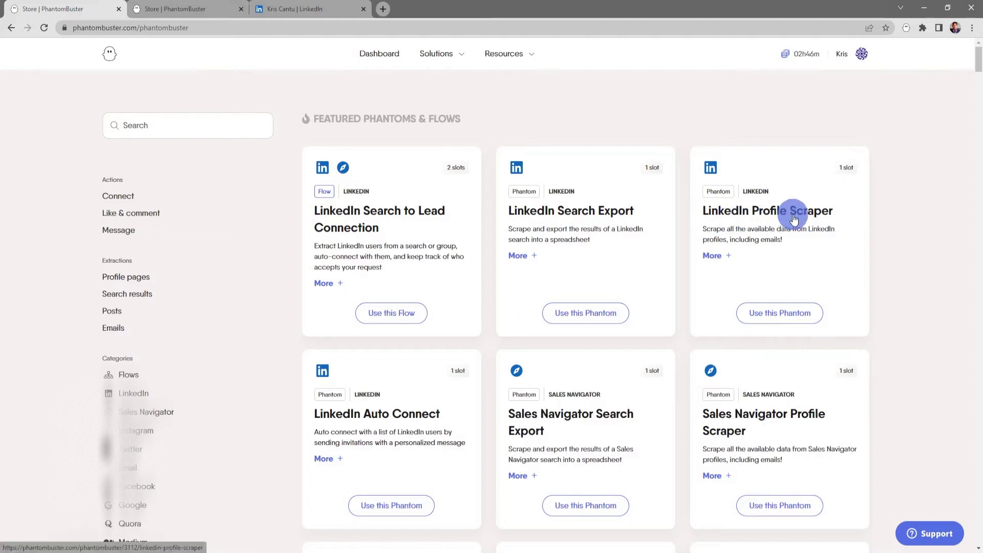
Open the LinkedIn Profile Scraper page, view its tutorial, and start its setup.
left_click(745, 217)
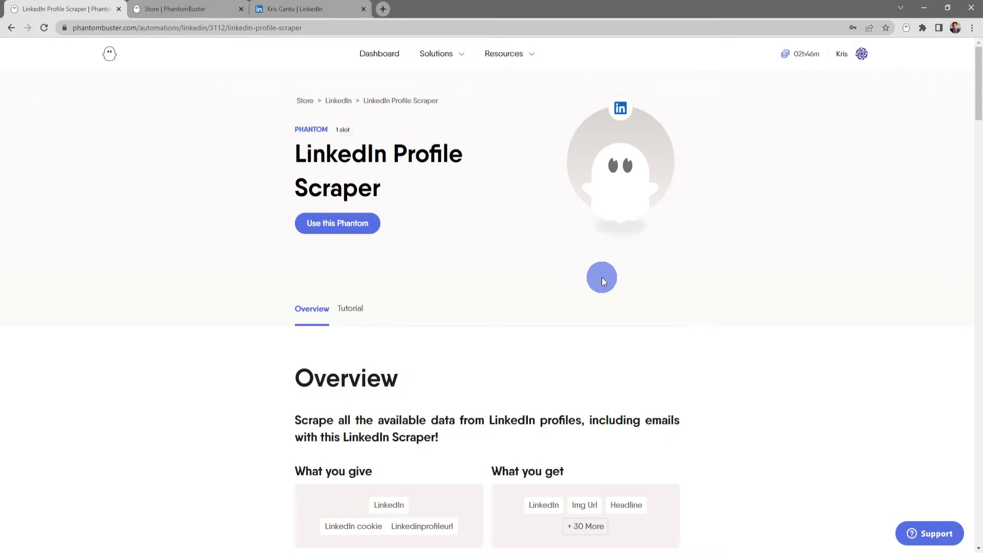
left_click(350, 308)
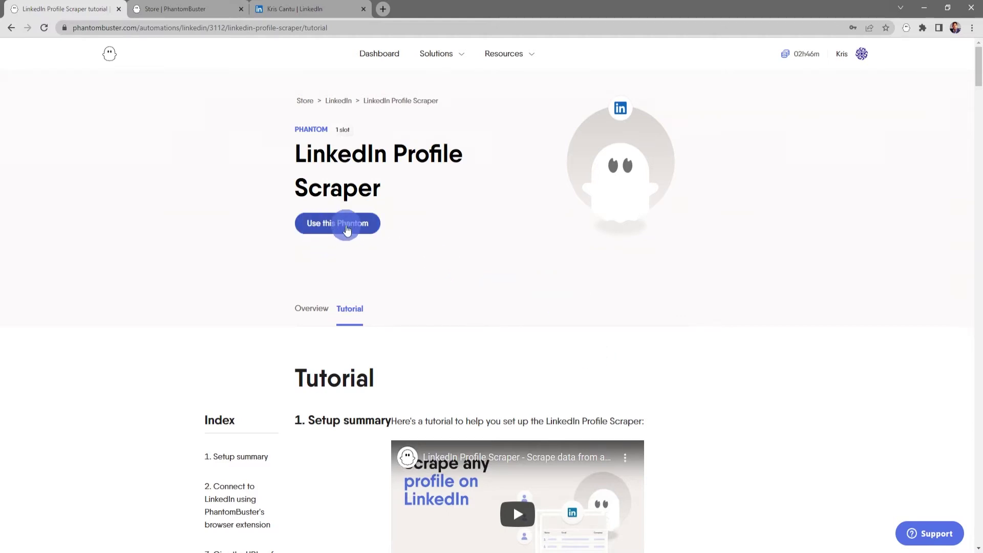
left_click(347, 230)
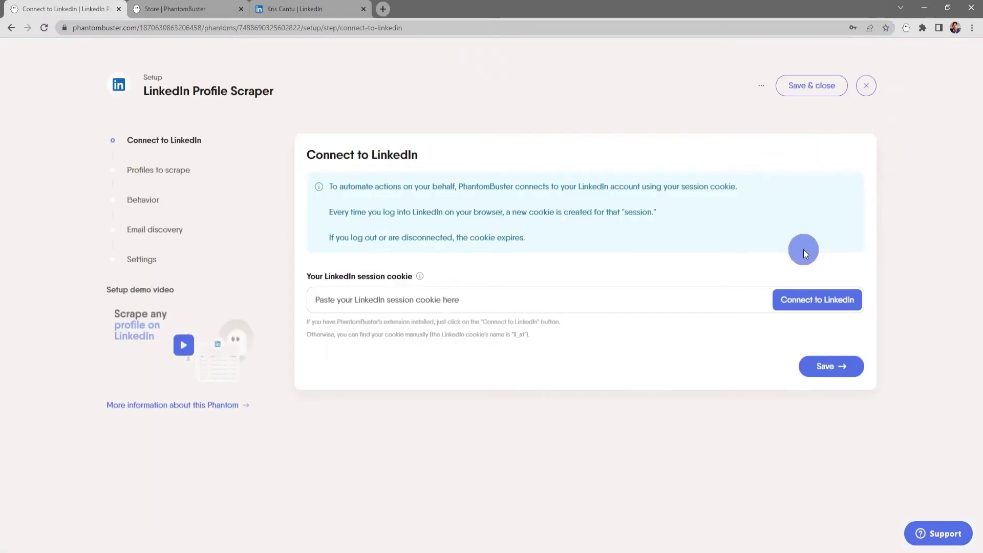
Connect the scraper to LinkedIn, save, and set Profiles to scrape to A URL input.
left_click(805, 306)
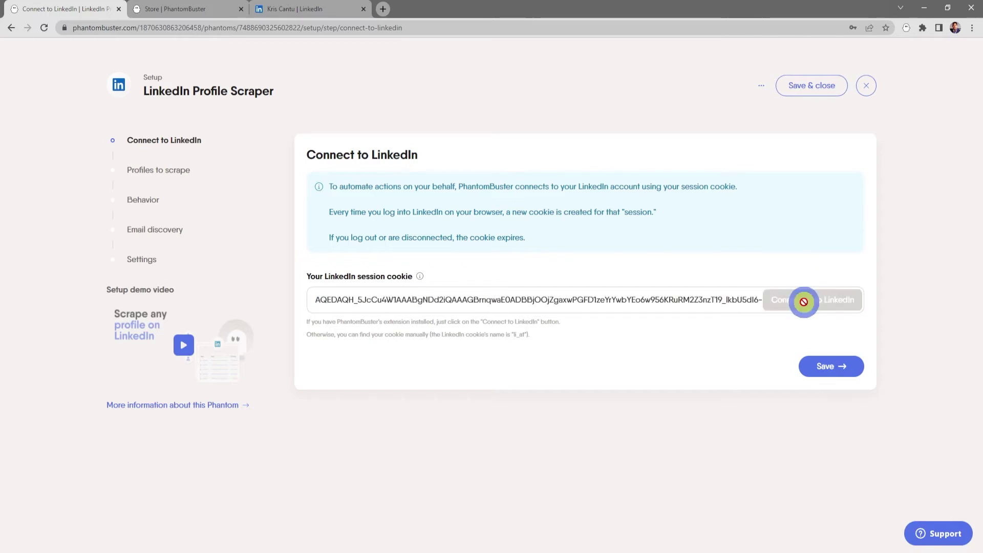
left_click(831, 370)
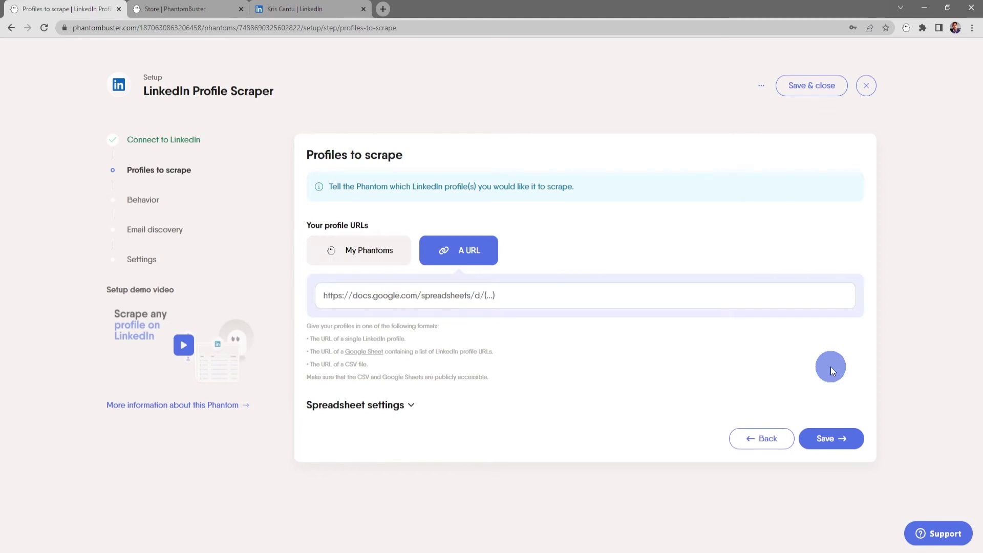
left_click(365, 250)
left_click(457, 296)
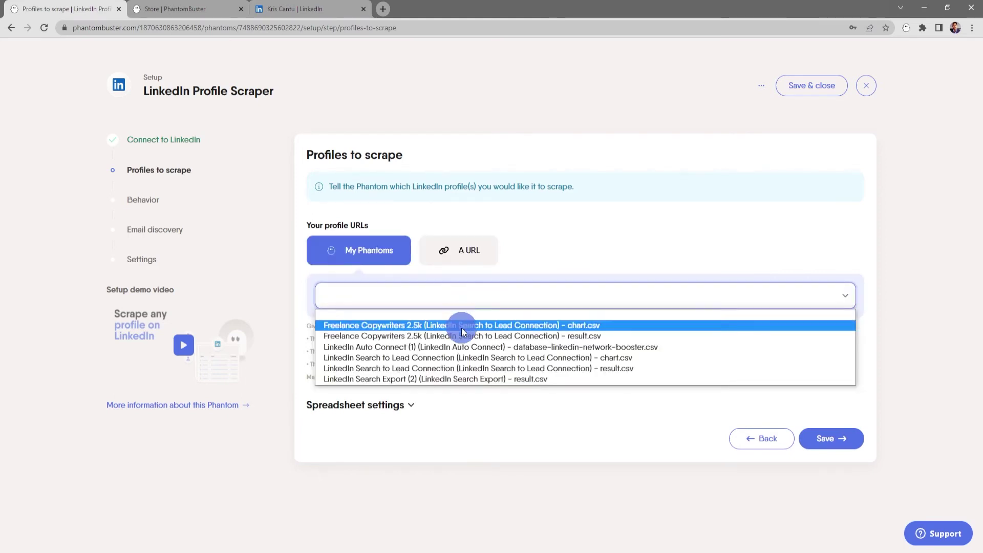
left_click(470, 300)
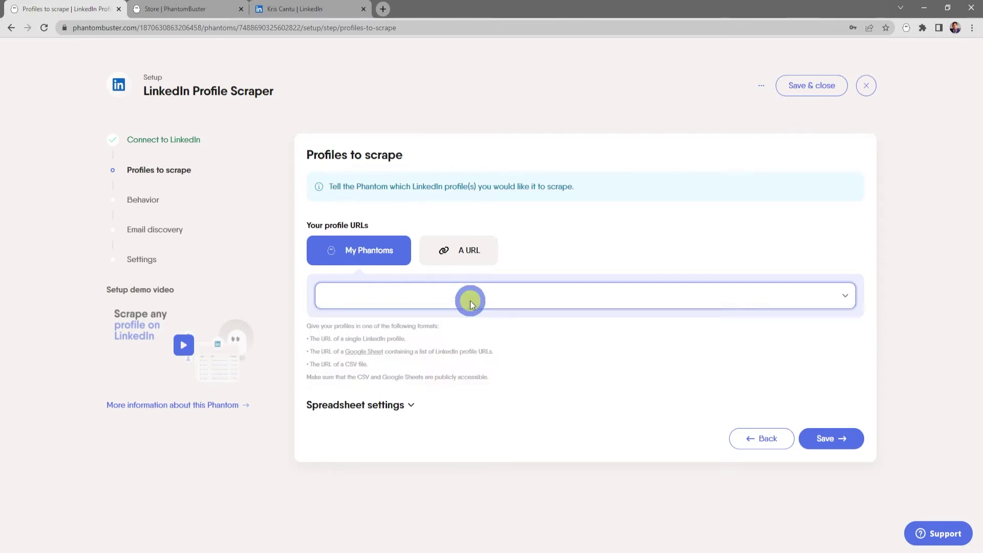
left_click(472, 254)
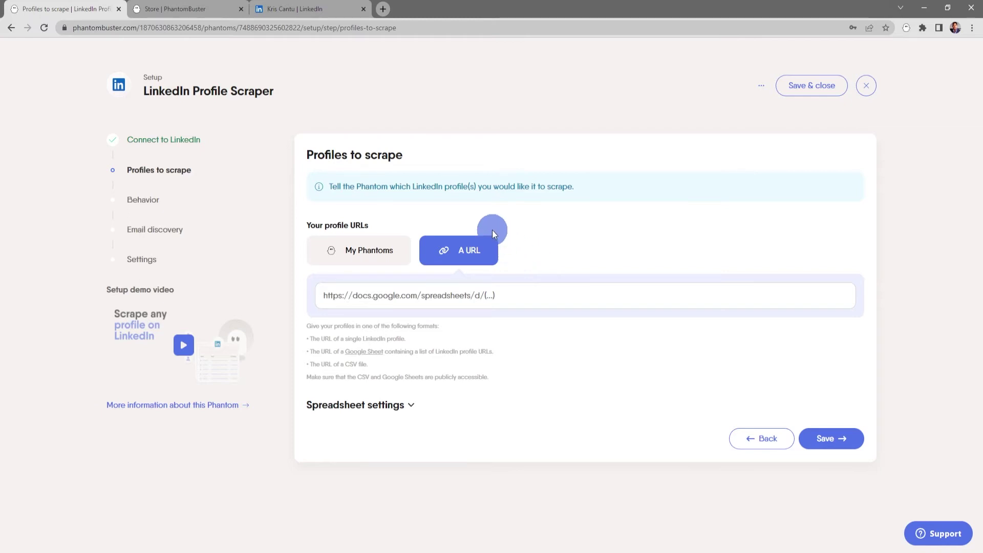
left_click(341, 19)
Copy the LinkedIn profile page's web address from the browser address bar.
left_click(367, 27)
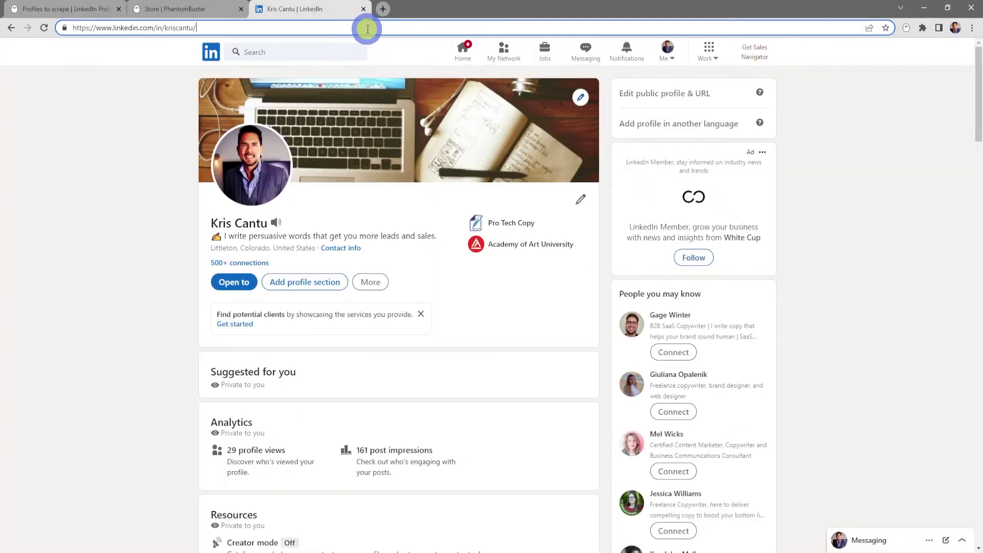
left_click(239, 32)
left_click_drag(239, 31, 63, 29)
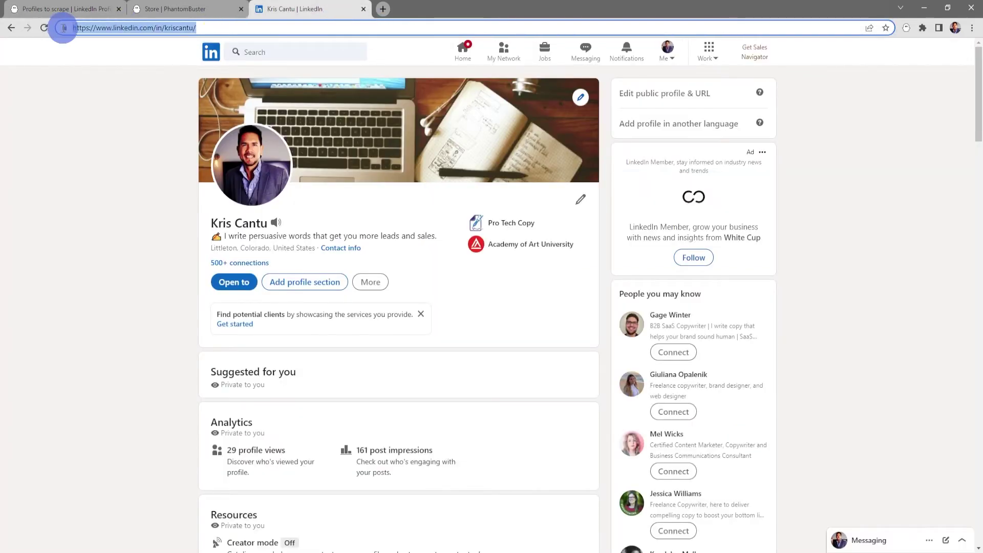
right_click(155, 29)
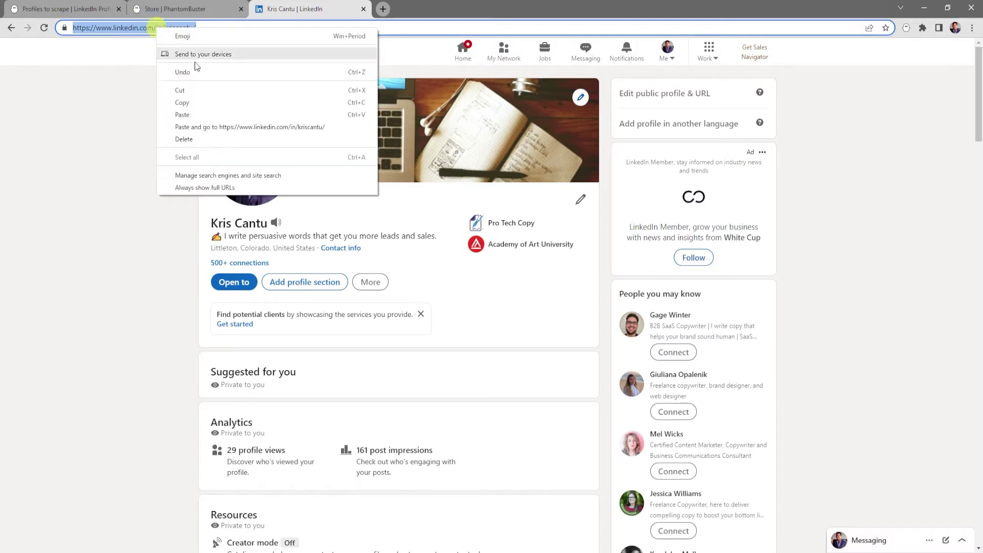
left_click(195, 103)
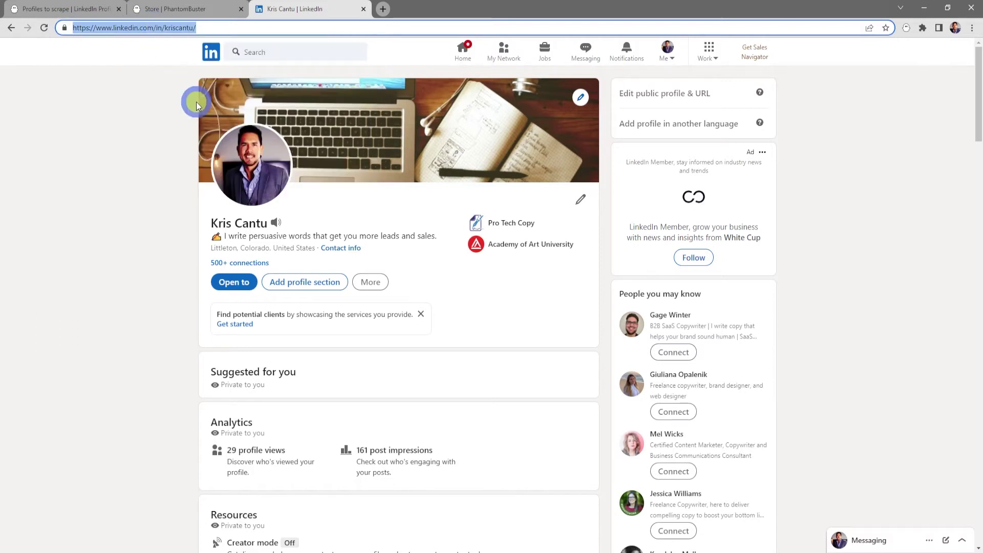
left_click(90, 10)
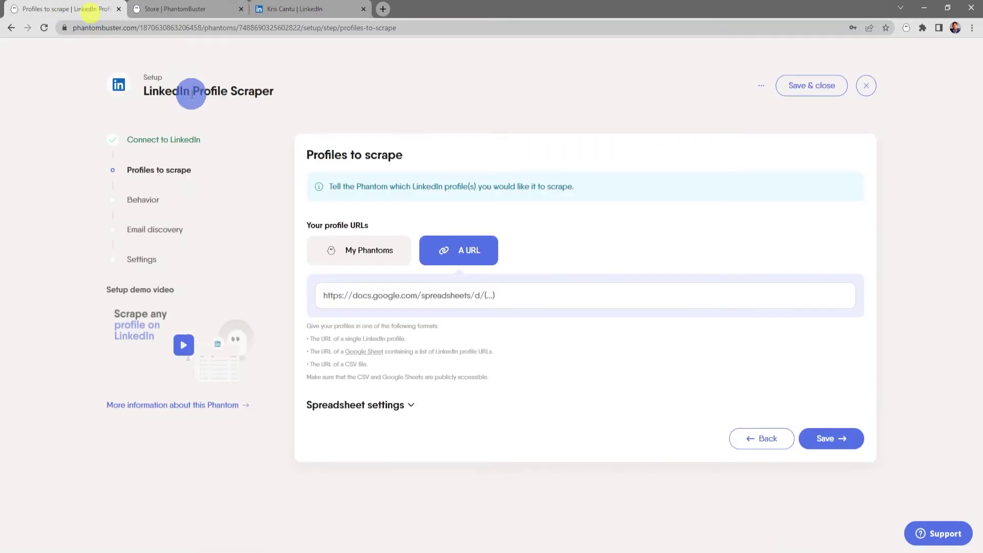
Paste the copied LinkedIn profile URL as the profile to scrape and save the step.
right_click(344, 299)
left_click(396, 381)
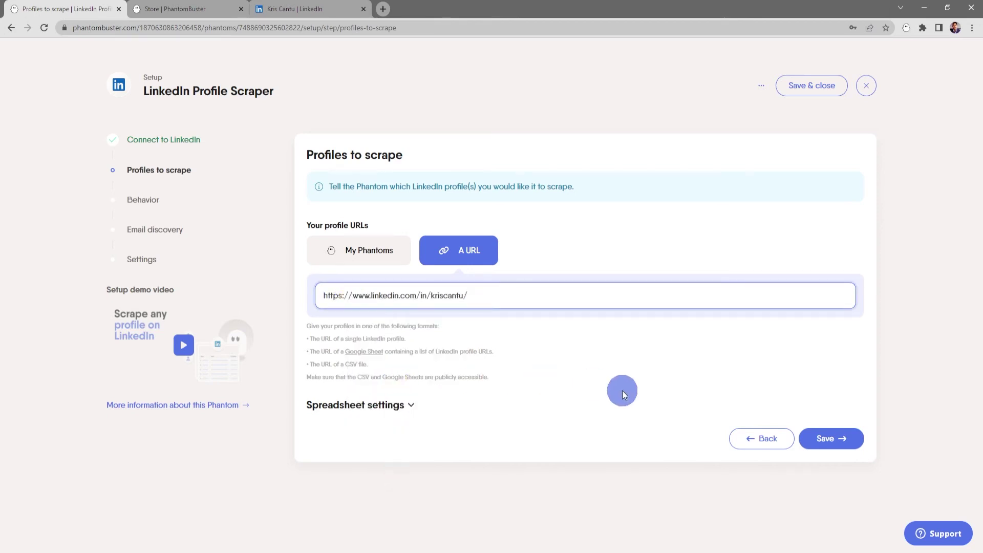
left_click(411, 405)
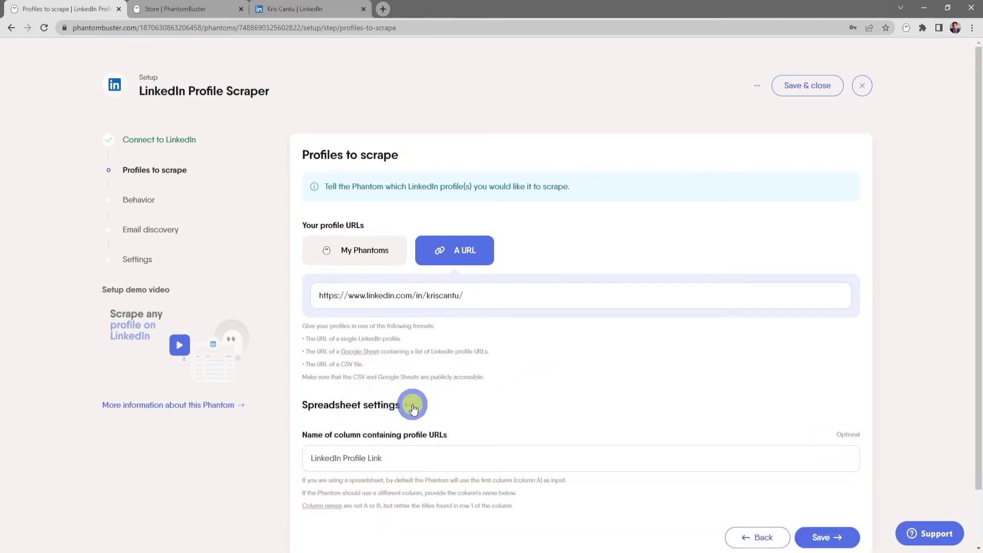
scroll(520, 406, "down", 1)
scroll(521, 406, "up", 1)
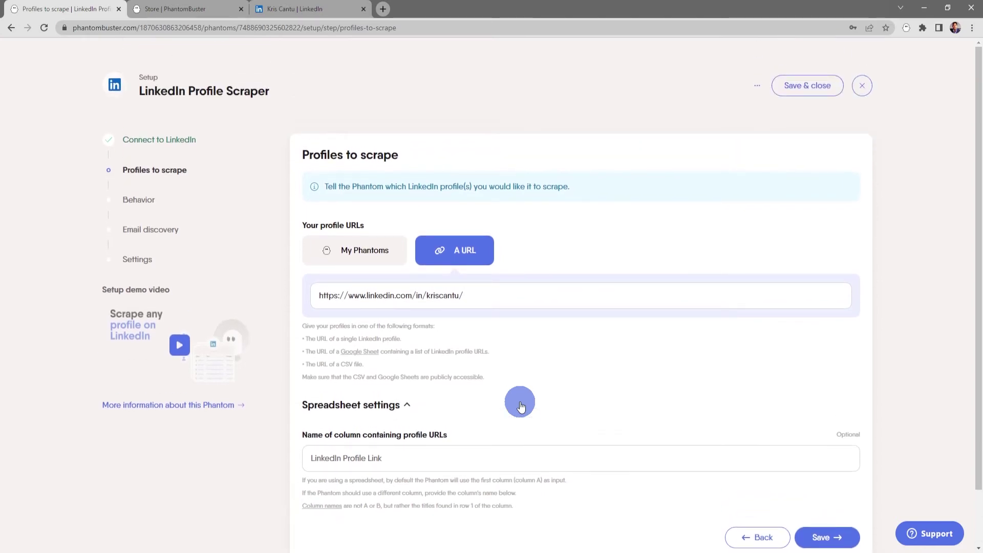
left_click(409, 405)
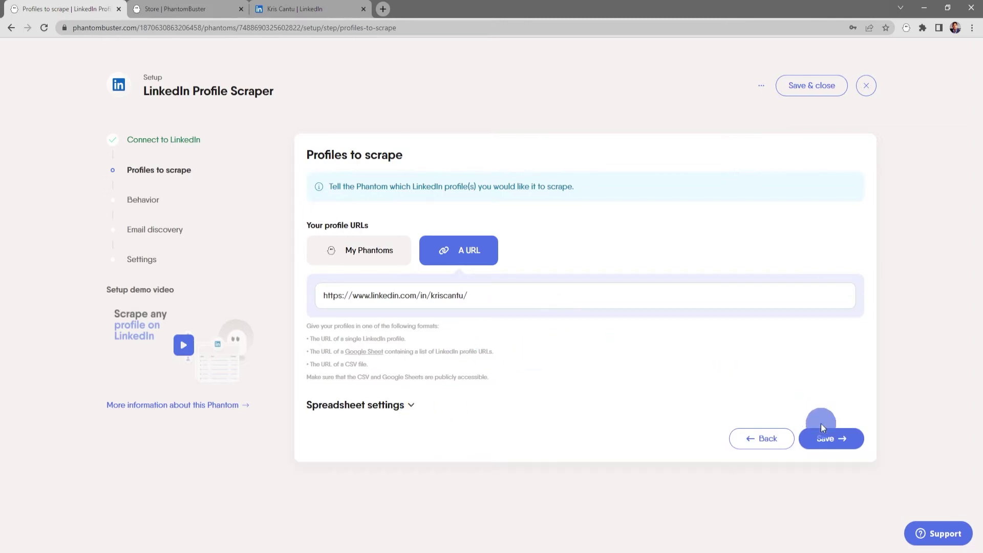
left_click(826, 440)
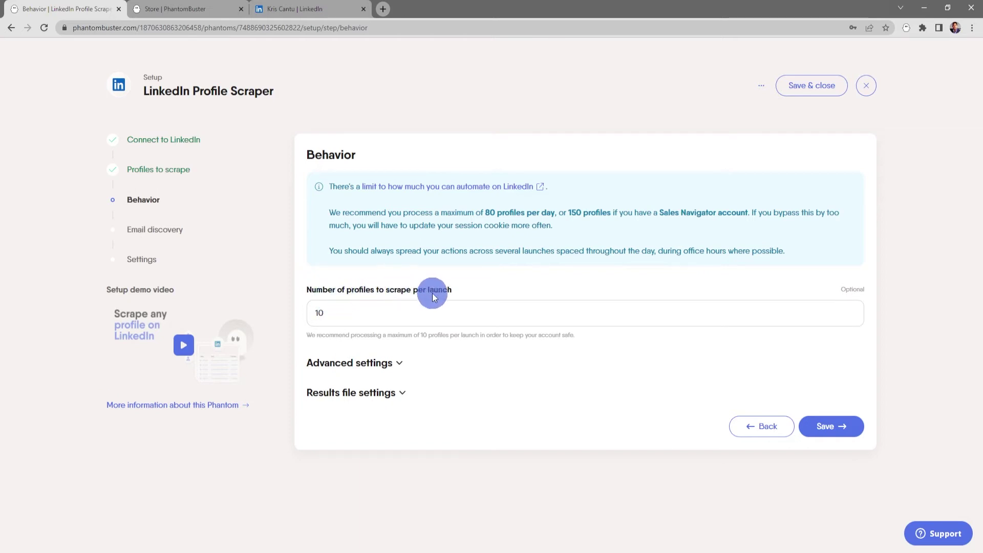
Leave Behavior at 10 profiles per launch with default advanced and results-file settings, then save.
left_click(384, 312)
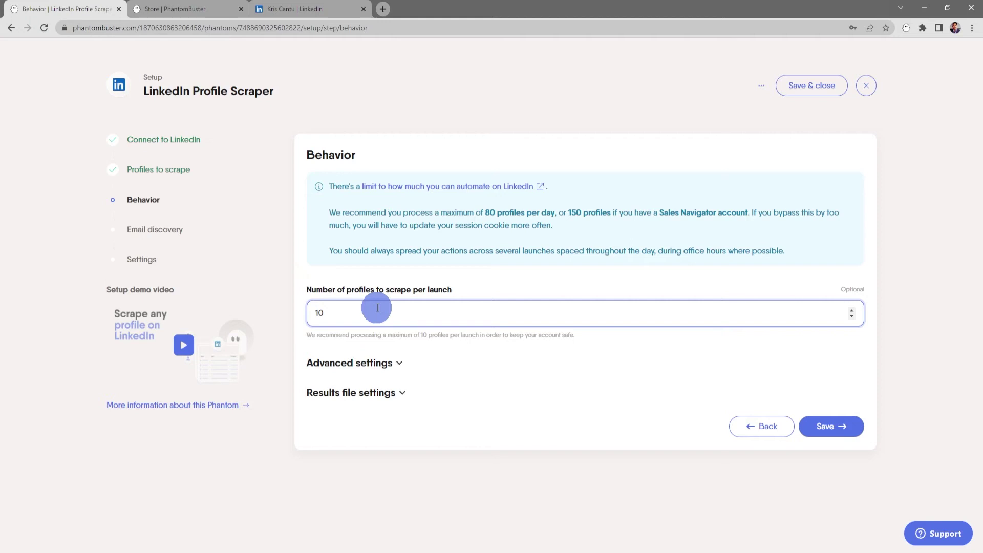
left_click(398, 363)
scroll(505, 379, "down", 3)
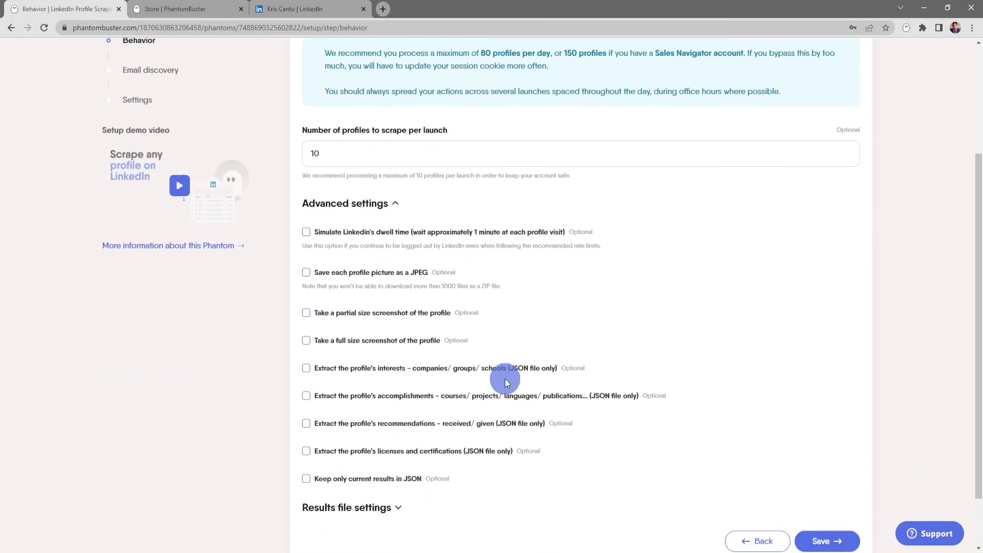
scroll(505, 379, "down", 2)
left_click(397, 387)
left_click(452, 451)
scroll(436, 435, "down", 1)
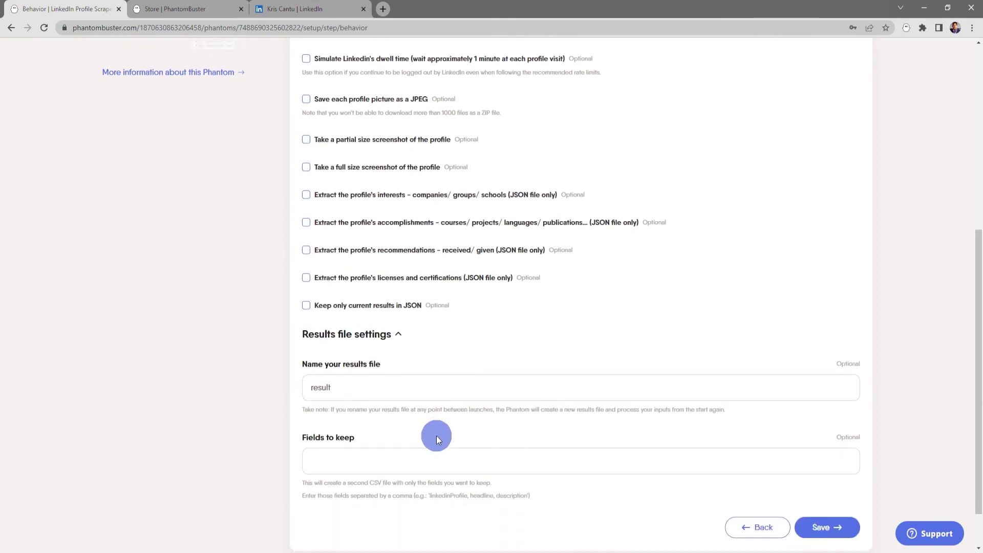
scroll(438, 436, "up", 3)
left_click(385, 495)
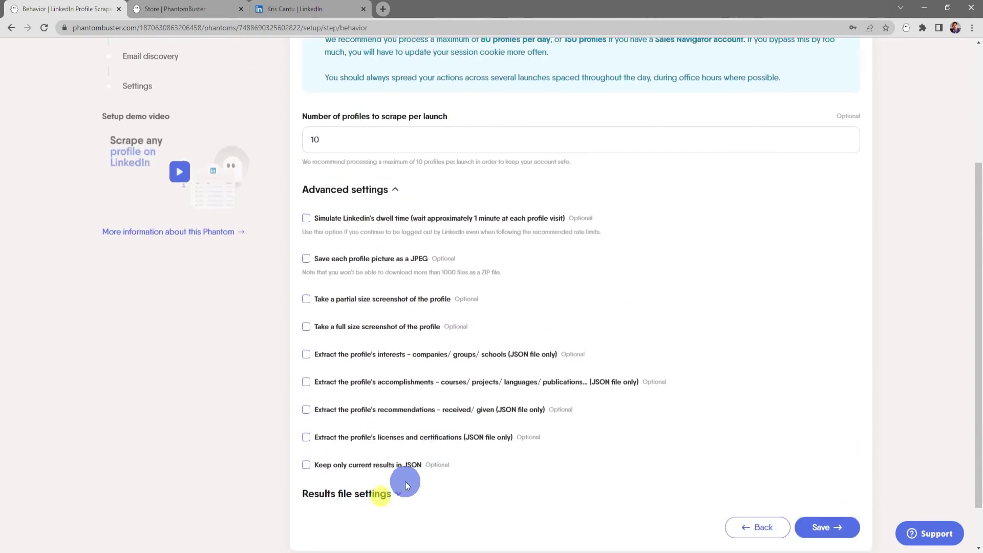
scroll(402, 481, "up", 3)
left_click(388, 351)
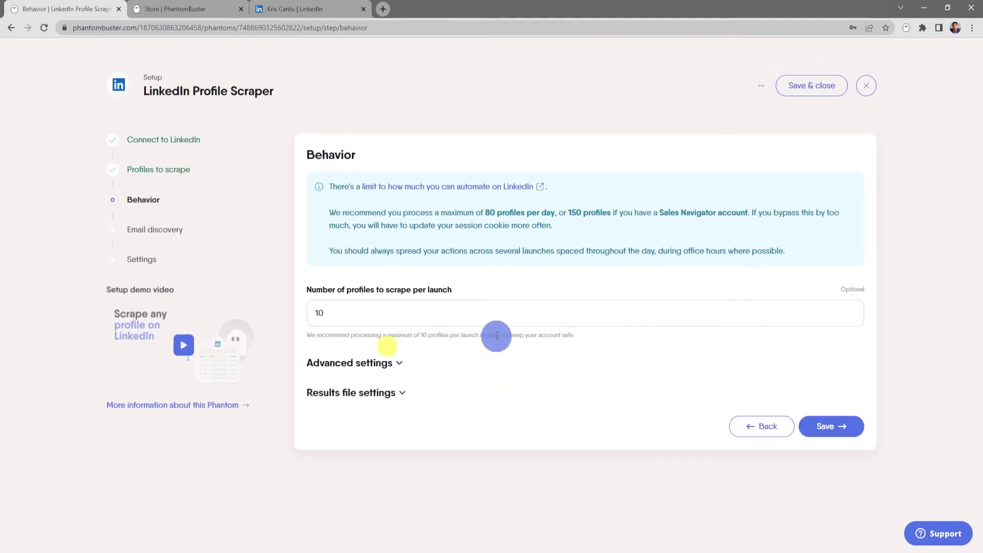
left_click(833, 431)
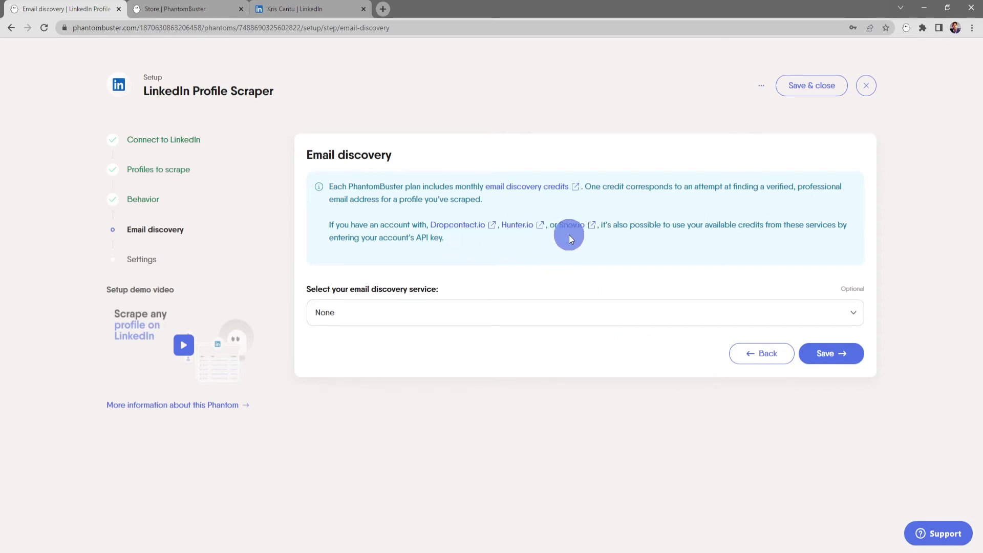
Choose PhantomBuster as the email discovery service and save the step.
left_click(561, 319)
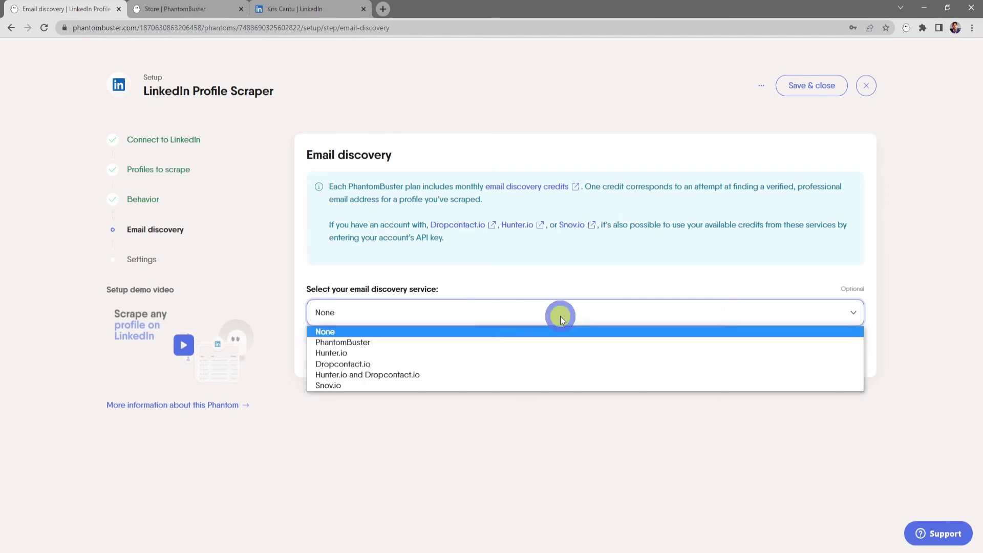
left_click(560, 341)
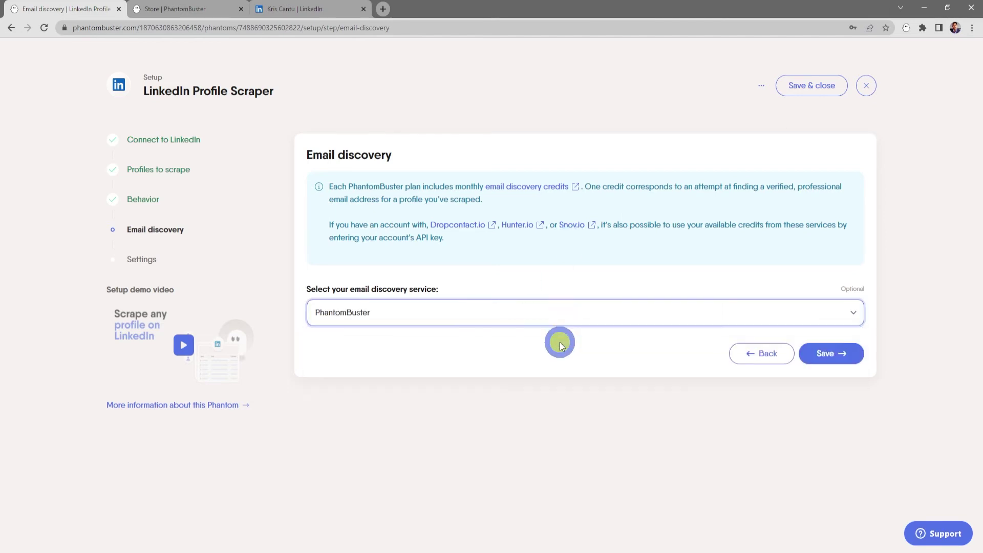
left_click(832, 359)
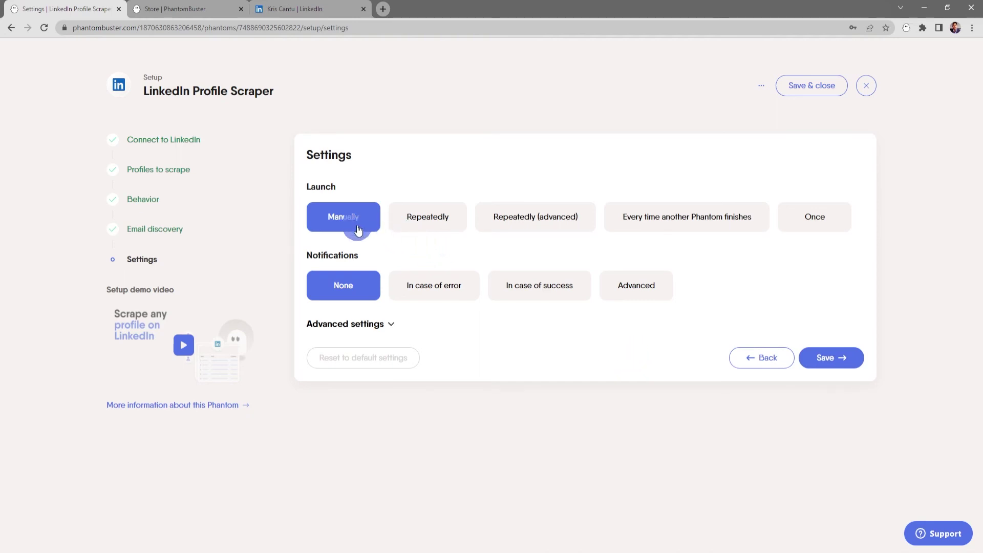
Try a repeated launch schedule, then set launching back to Manually.
left_click(454, 224)
left_click(469, 259)
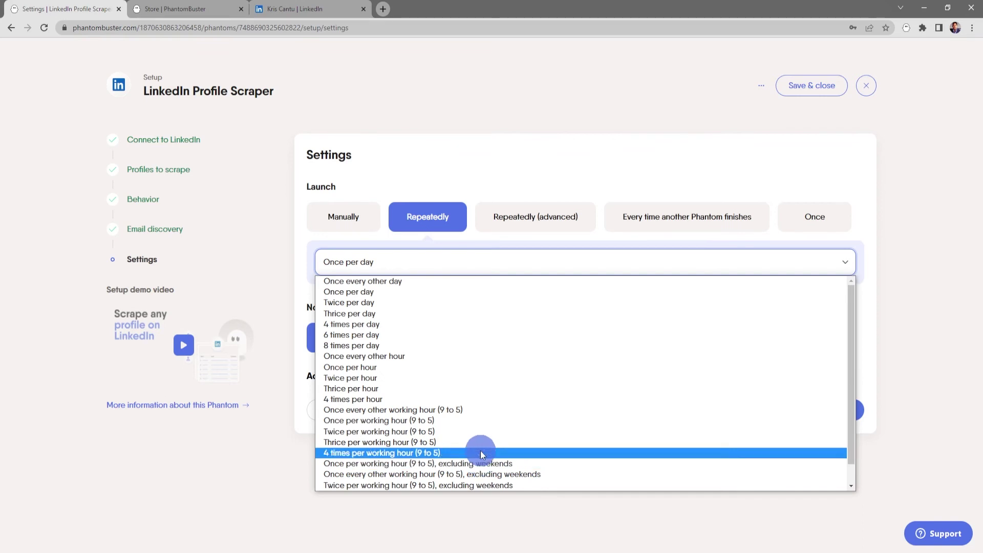
left_click(362, 217)
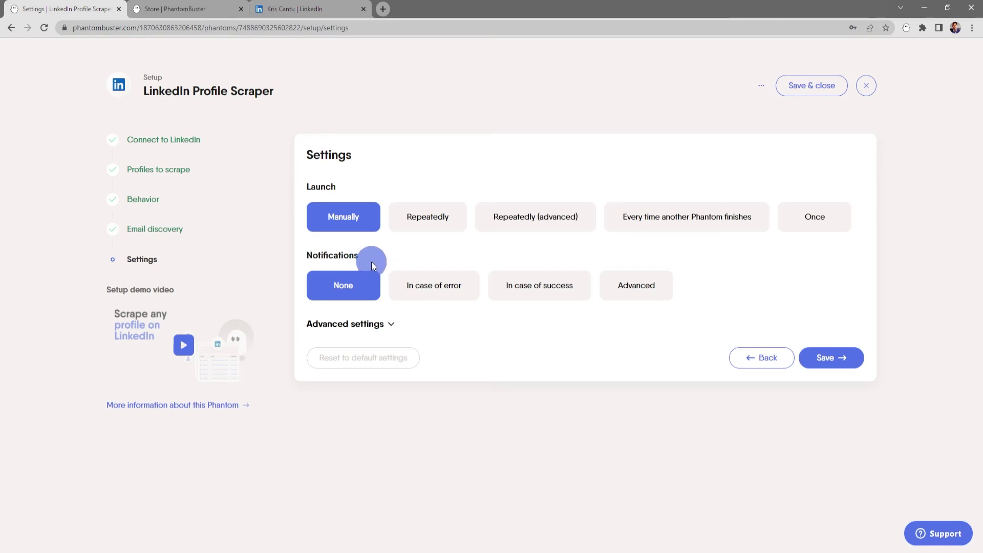
Review the advanced proxy and retry settings, keep notifications None, and save Settings.
left_click(391, 324)
scroll(424, 380, "down", 3)
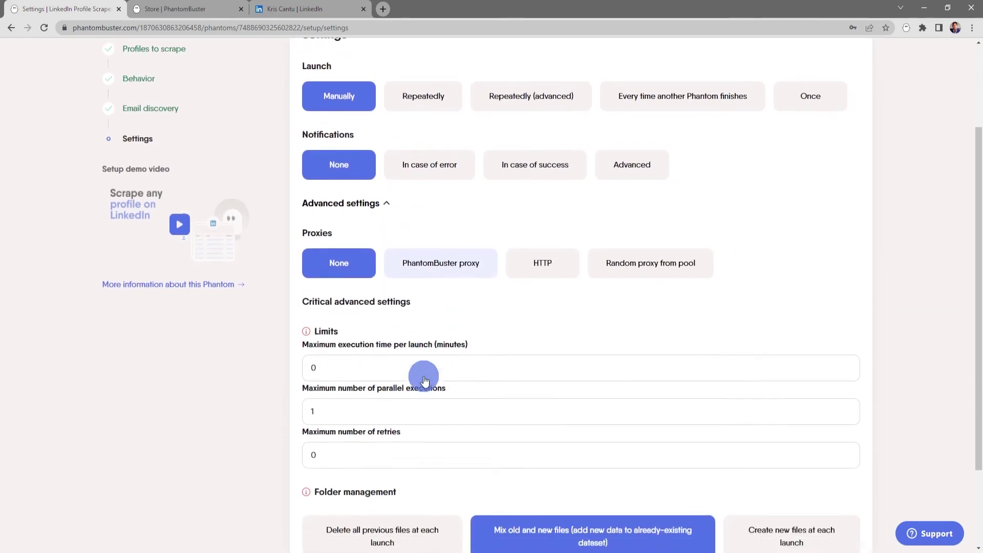
left_click(423, 375)
scroll(424, 376, "up", 1)
scroll(424, 377, "up", 3)
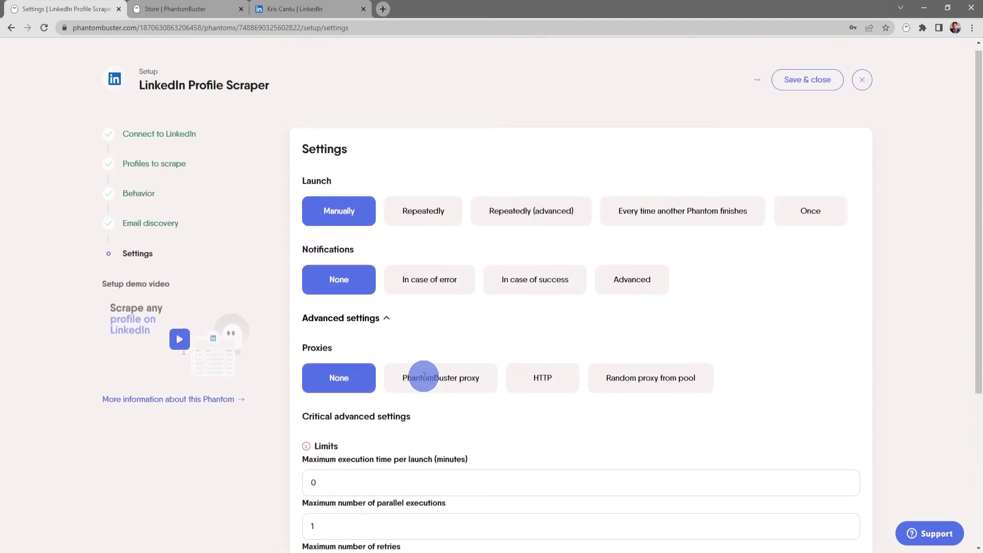
left_click(391, 324)
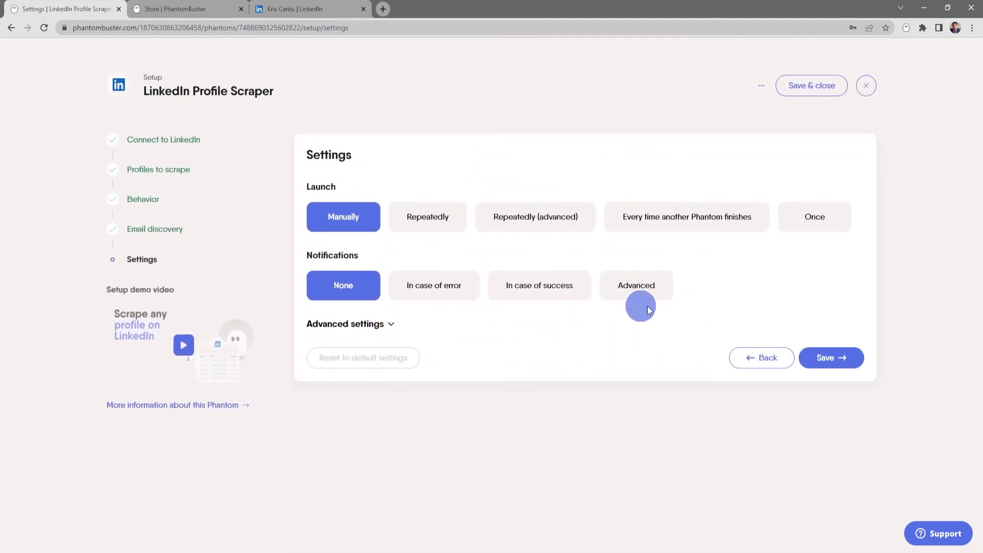
left_click(828, 357)
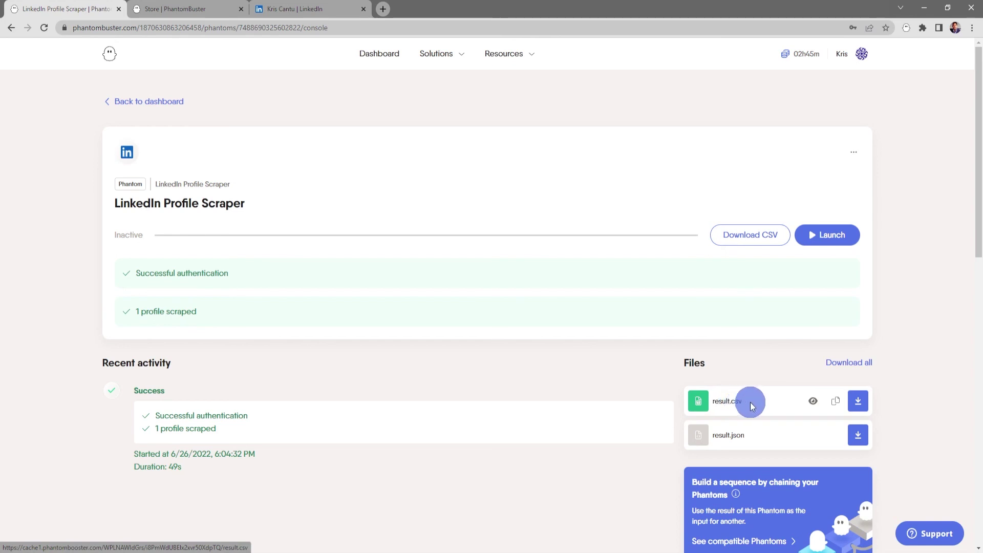
Open the result.csv preview from the successful run's console.
left_click(818, 404)
Scroll the result.csv preview sideways to reveal columns like Mail, Company and Job Description.
left_click_drag(259, 340, 224, 348)
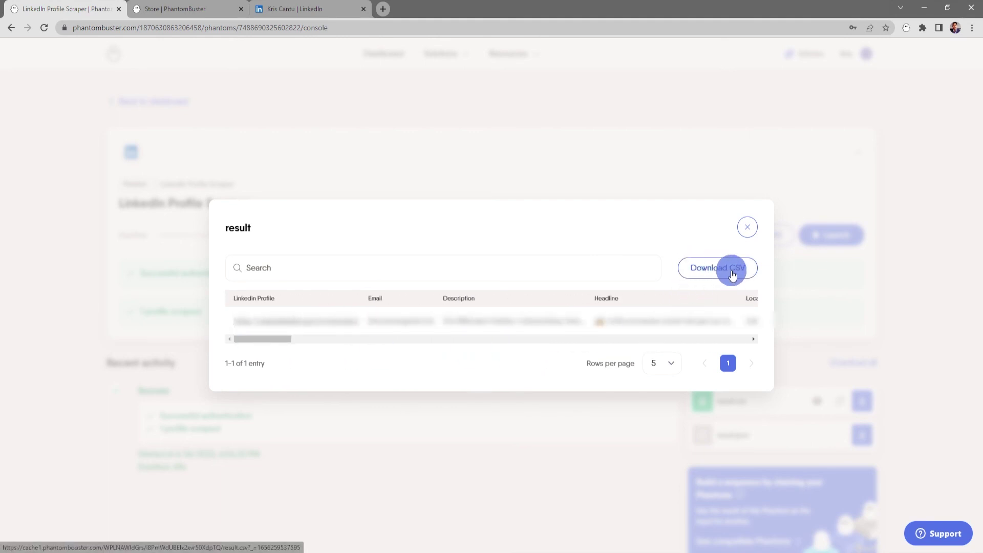